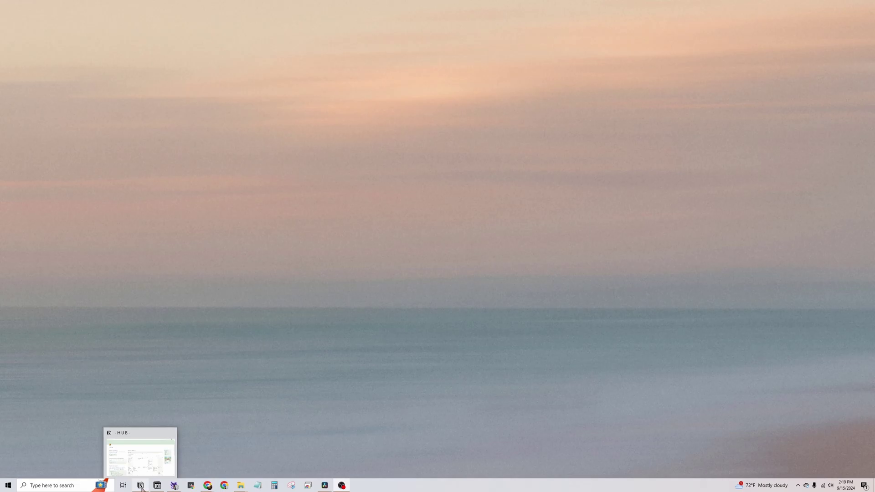
Step: Restore the HUB workspace and scroll down through its Next Actions calendar
click(140, 486)
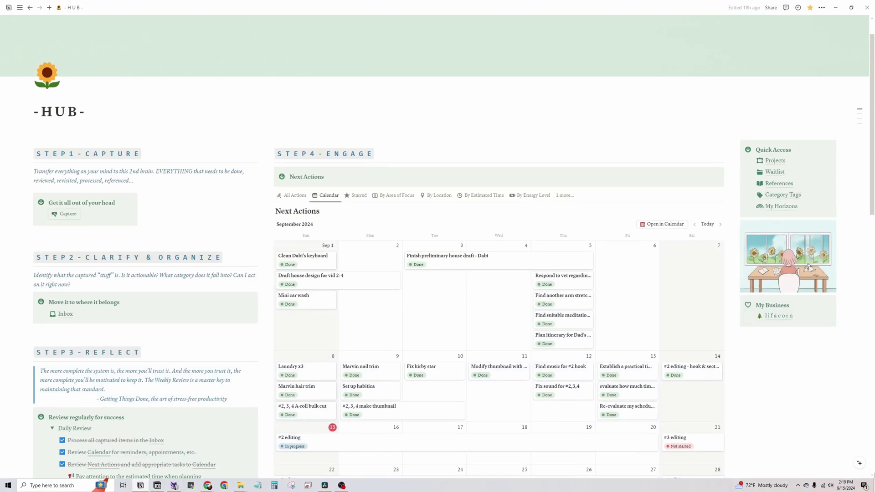
scroll(864, 421, down, 3)
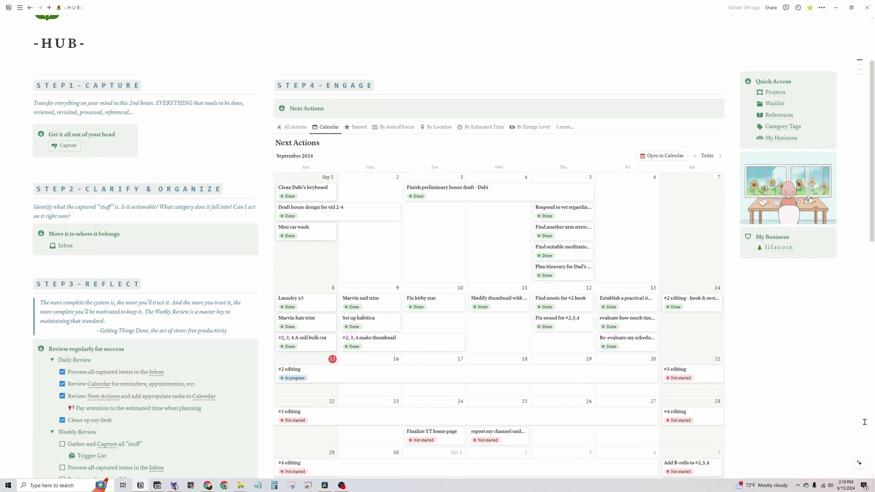
scroll(864, 422, down, 3)
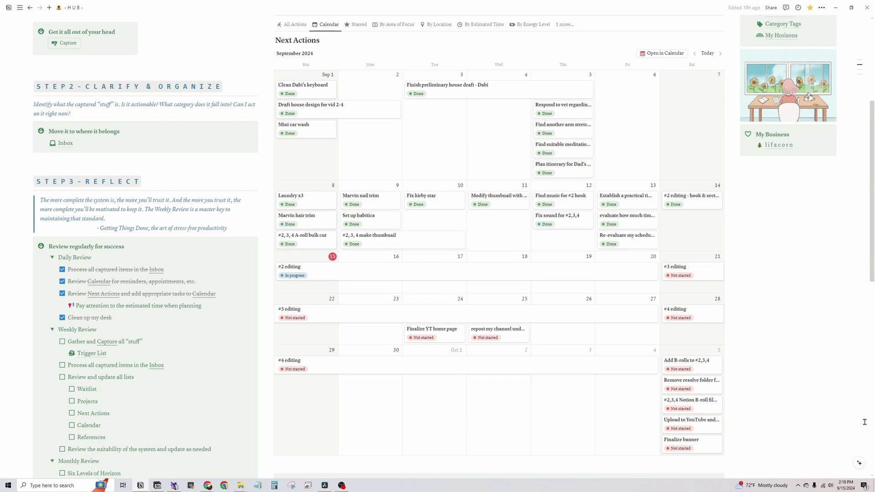
scroll(865, 422, down, 3)
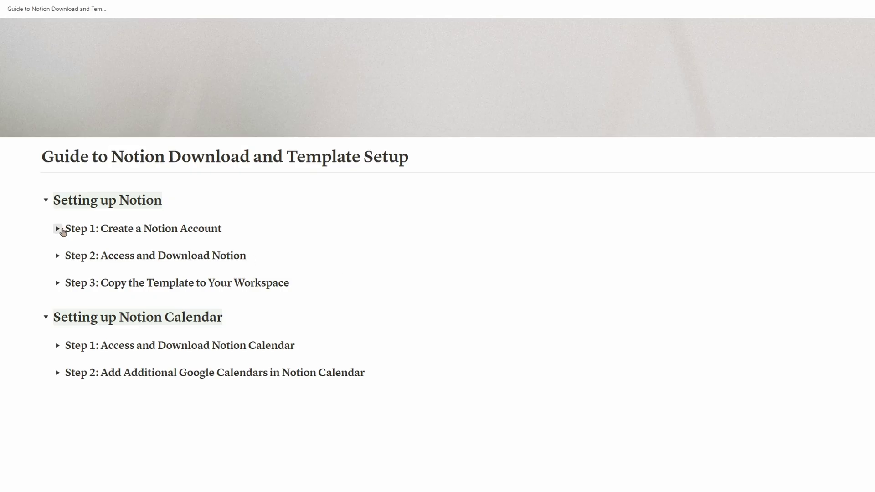
Step: Expand 'Step 1: Create a Notion Account' and the Step 2 download instructions
click(62, 230)
scroll(63, 232, down, 3)
scroll(438, 246, down, 8)
scroll(869, 342, down, 2)
click(57, 363)
scroll(437, 246, down, 2)
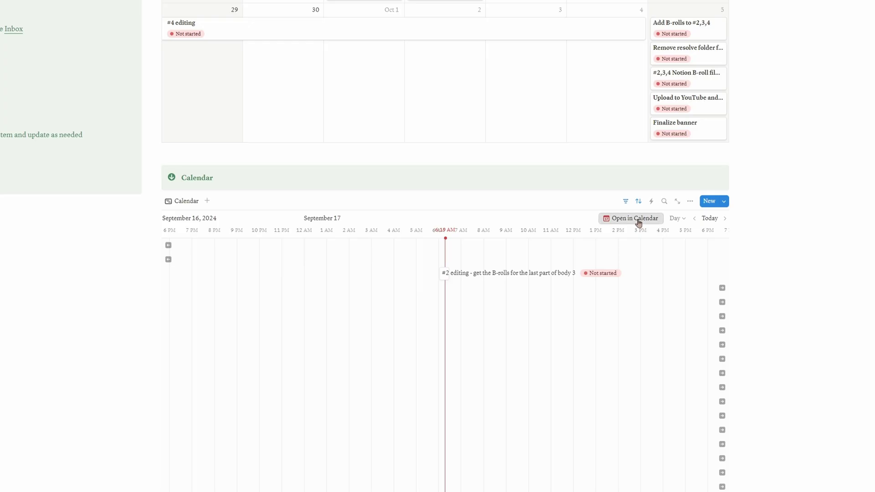
Step: Open Next Actions in Notion Calendar and jump to the Marvin paw mousse event's page
click(639, 220)
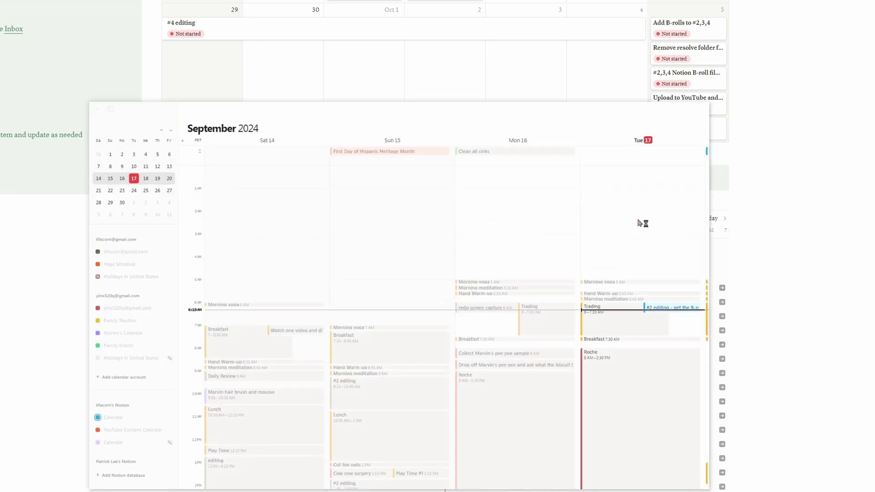
click(551, 149)
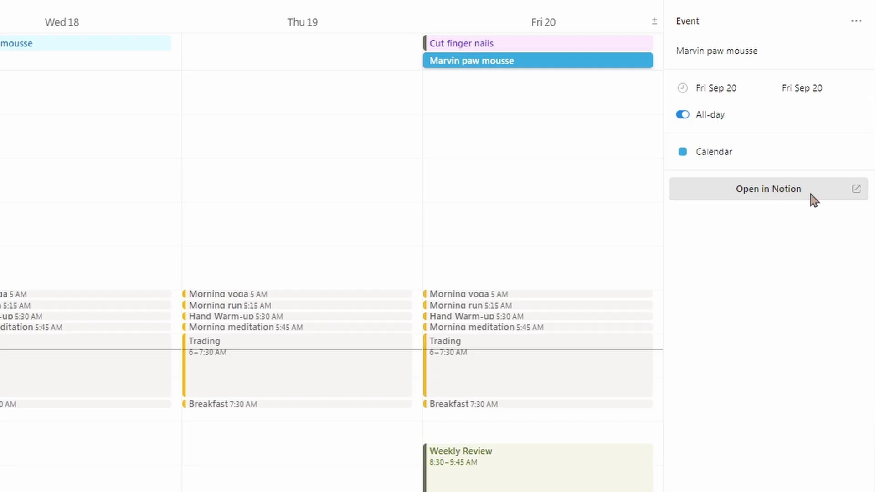
click(813, 199)
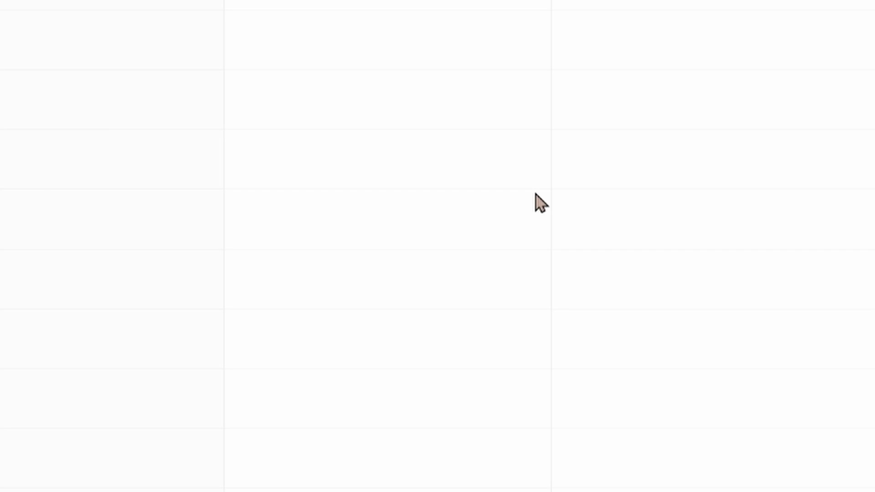
Step: Create a 'time bl' event at 11–11:45 AM and move it to 12:15–1 PM
drag(535, 194, 538, 245)
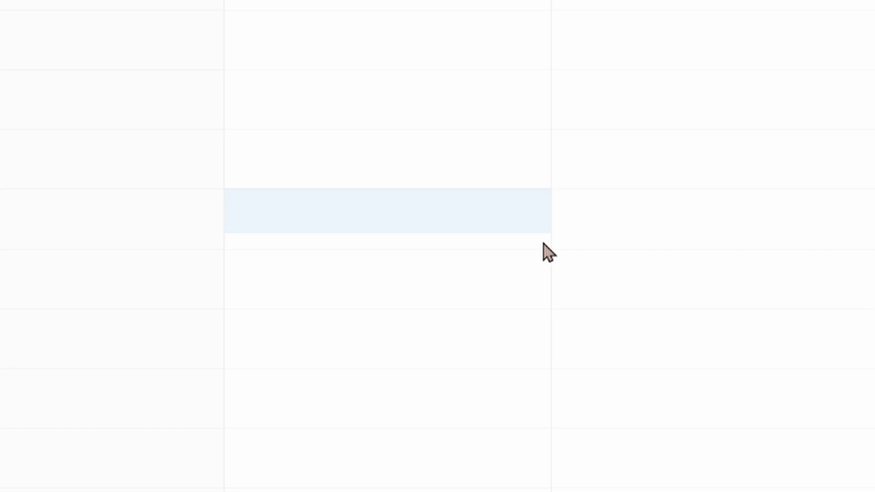
text(time block)
key(Escape)
drag(384, 220, 386, 358)
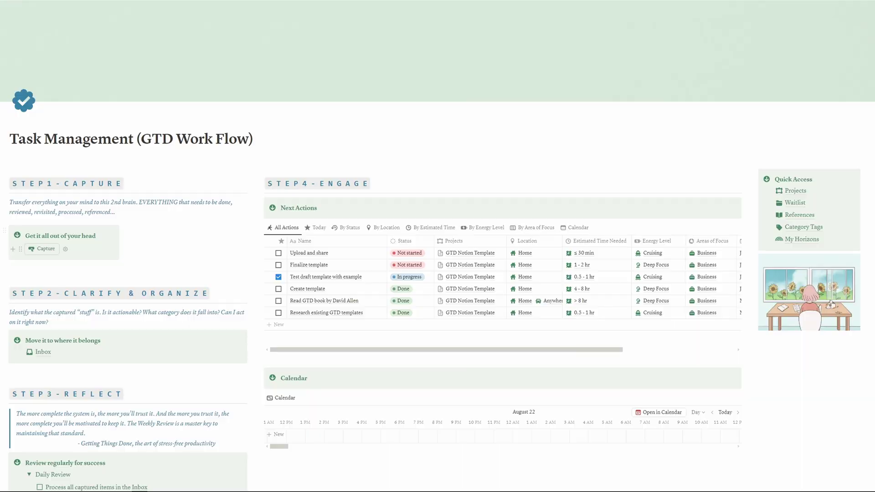
Step: Capture a new Untitled page from the Task Management (GTD Work Flow) page
click(46, 249)
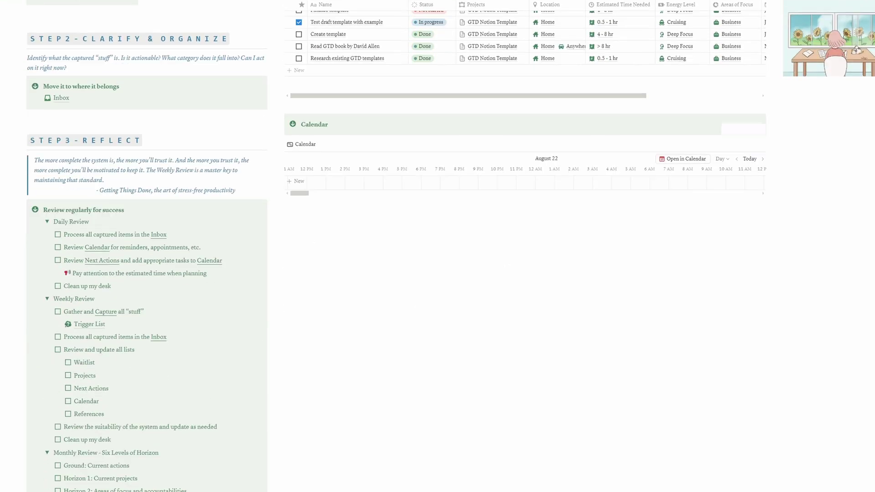
Step: On the Trigger List, expand Personal Commitments and Professional Projects and Commitments, then capture a page
scroll(437, 246, down, 1)
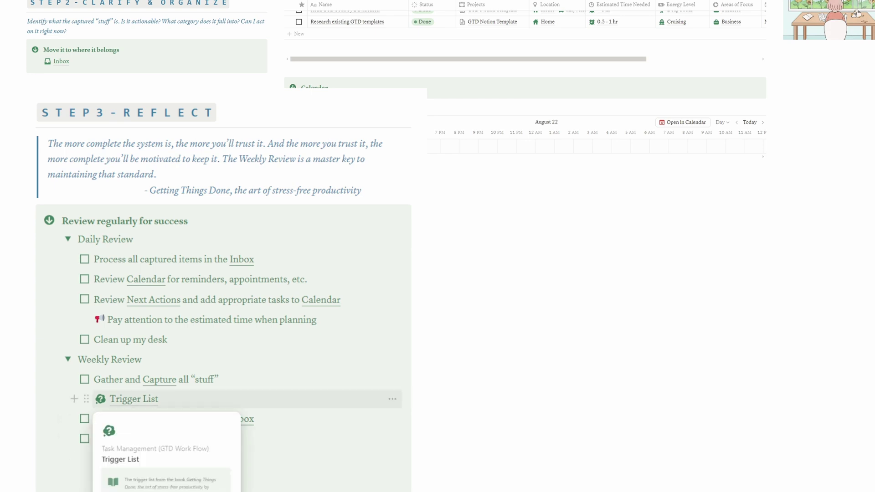
click(133, 399)
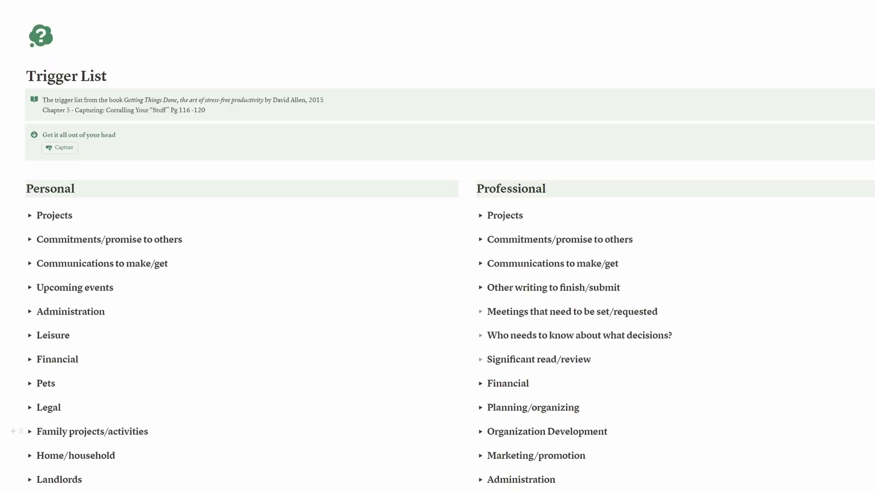
scroll(438, 246, down, 5)
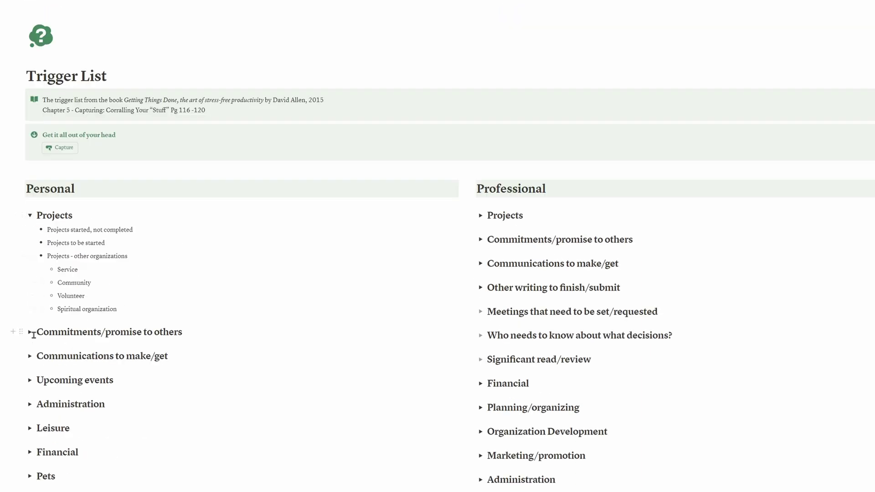
click(30, 333)
scroll(709, 352, down, 2)
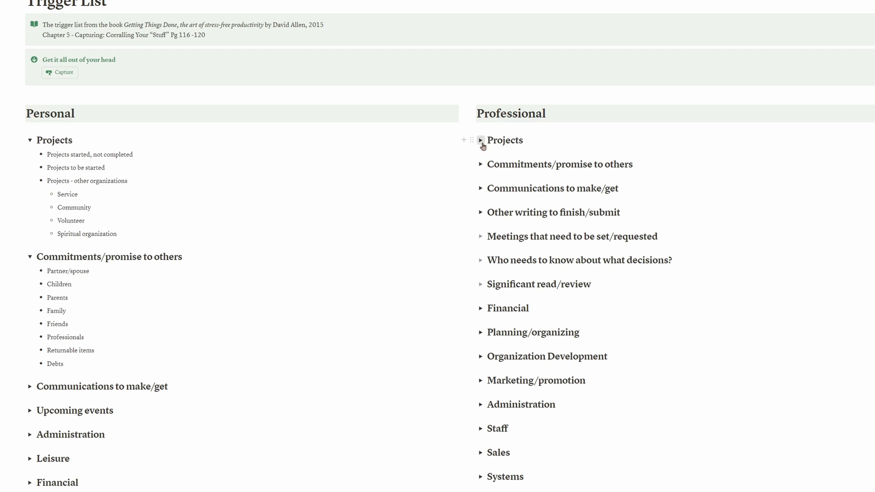
click(481, 141)
click(481, 204)
scroll(873, 300, up, 2)
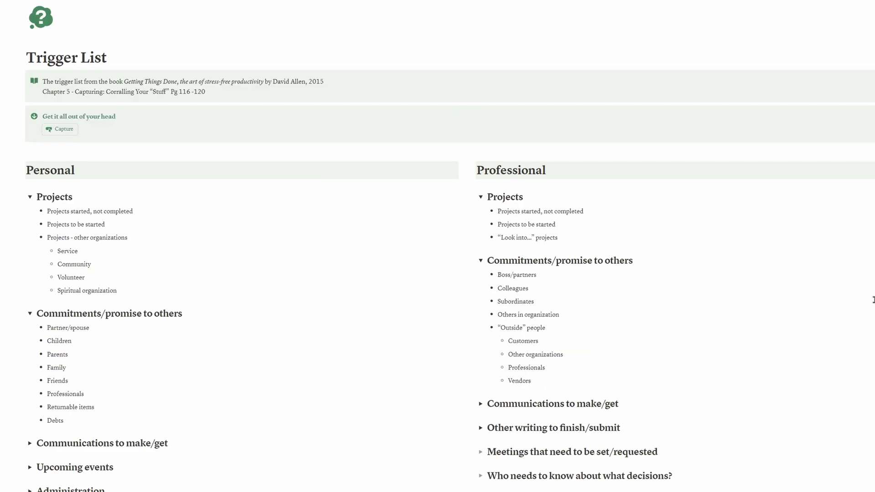
click(66, 132)
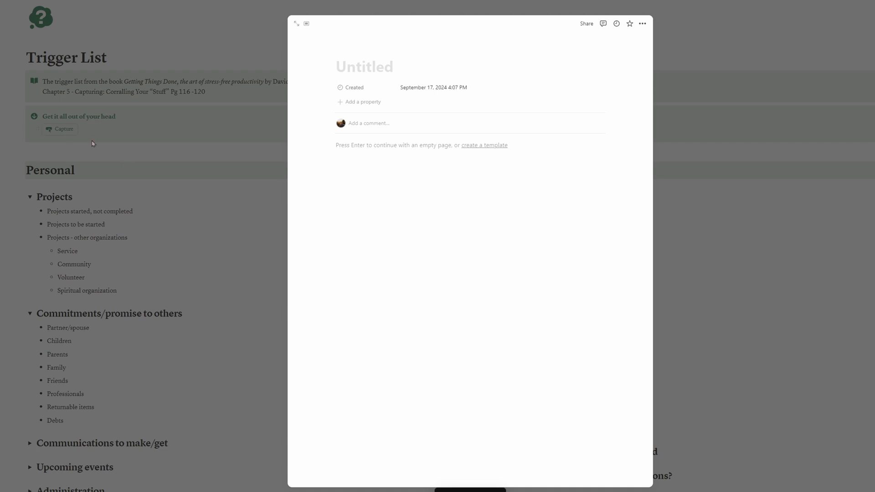
Step: Title a fresh captured page 'ongoing - Notion finance tracker (set timeline and project principles)' and close it
key(Escape)
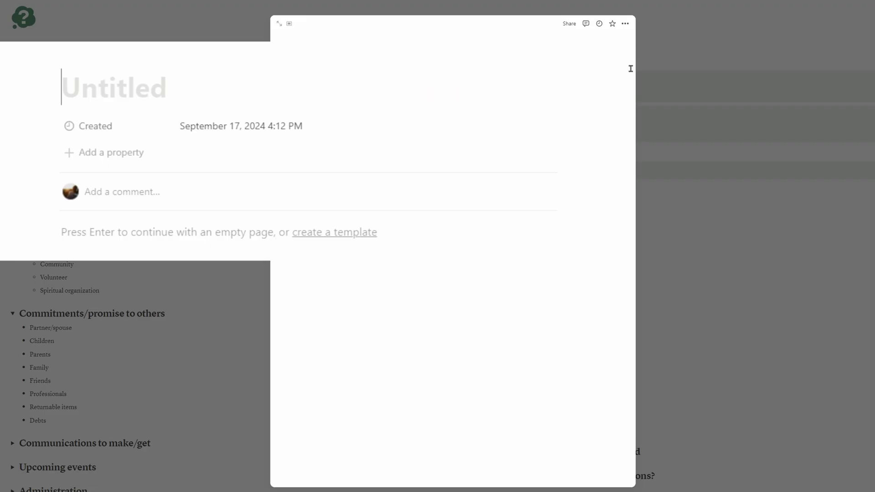
text(on)
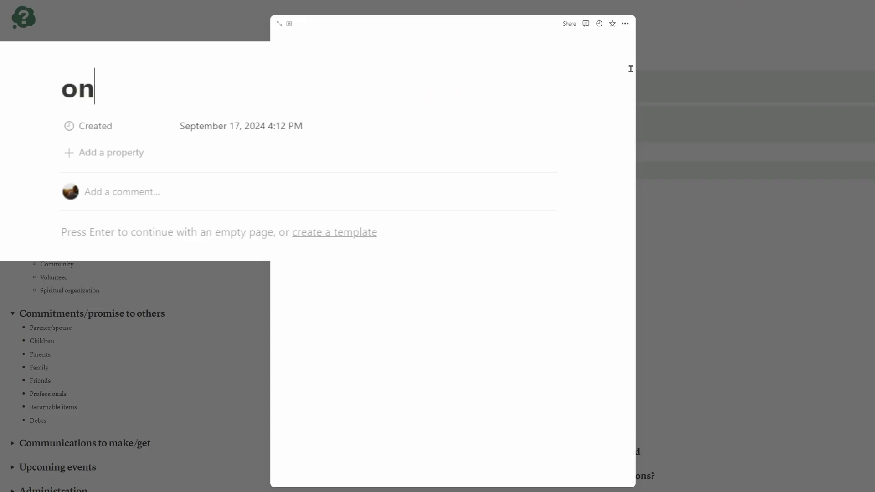
text(going - Notion )
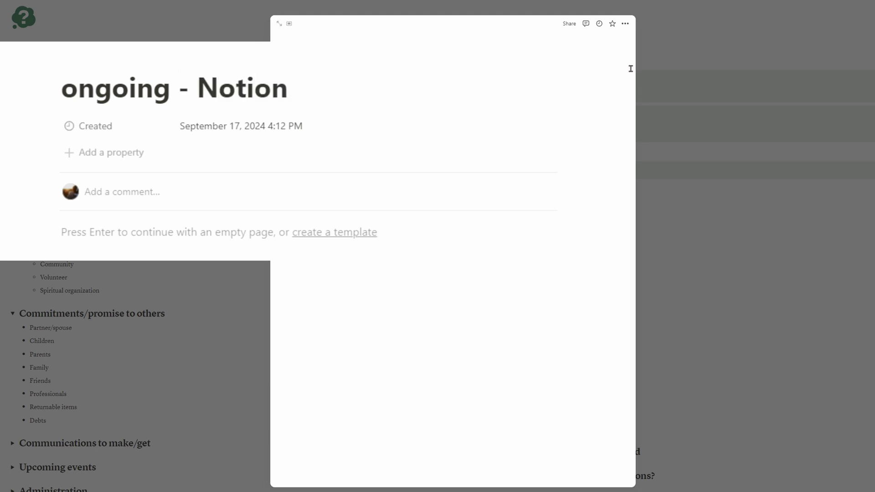
text(finance tracker (set t)
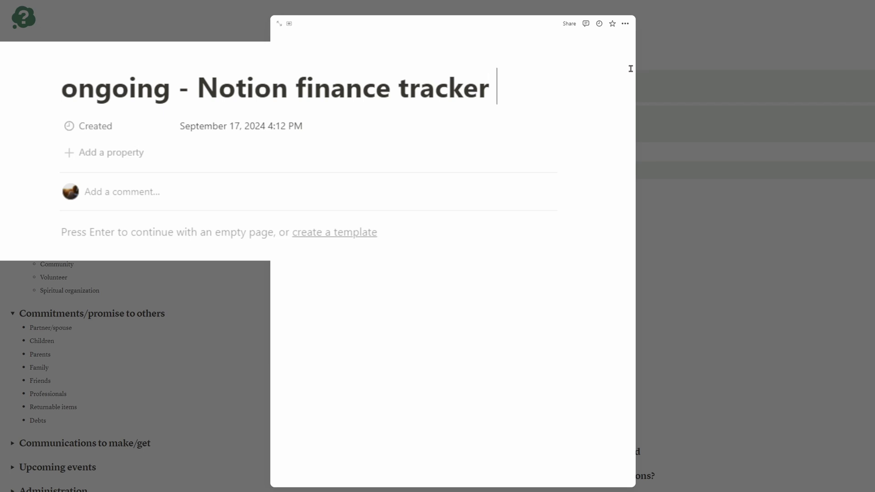
text(i)
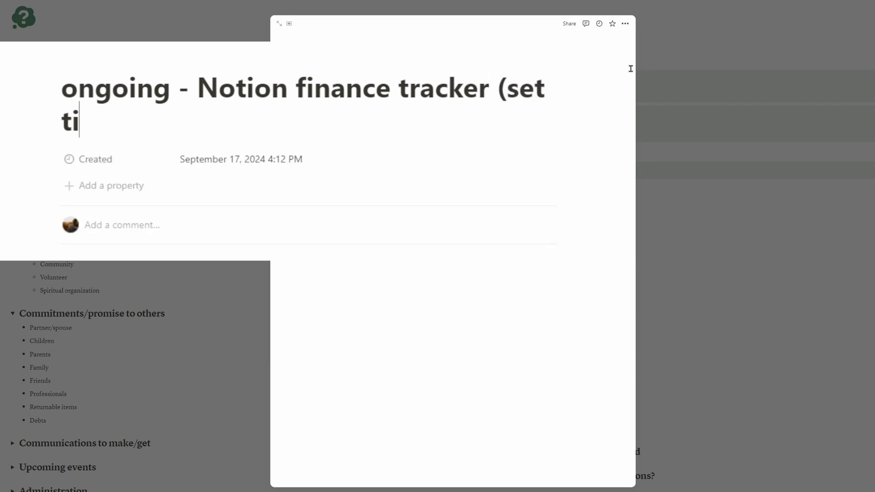
text(meline and proj)
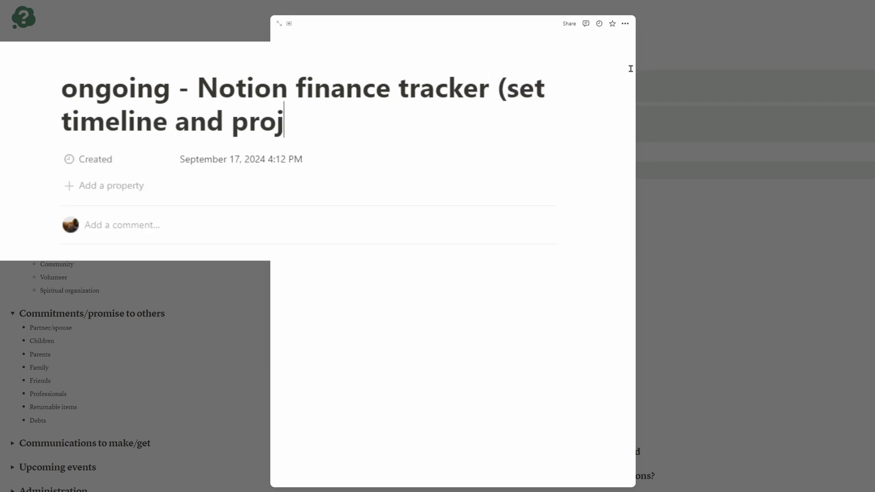
text(ect principles)
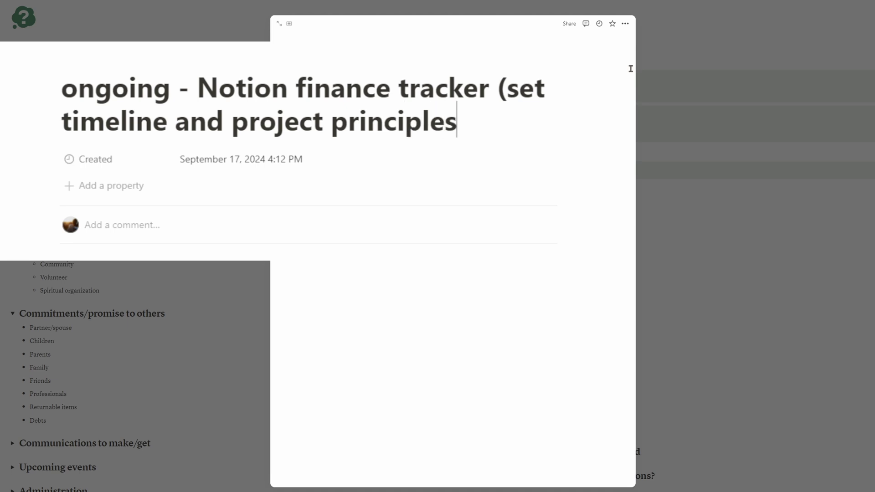
text())
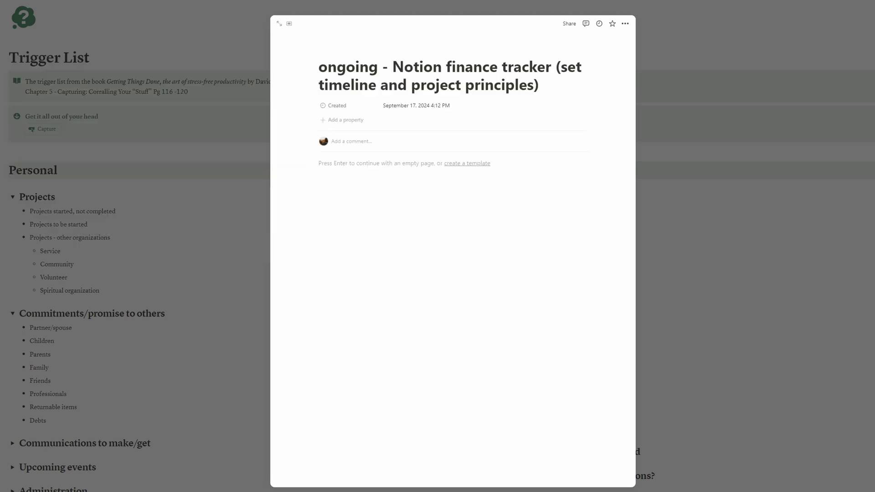
click(760, 268)
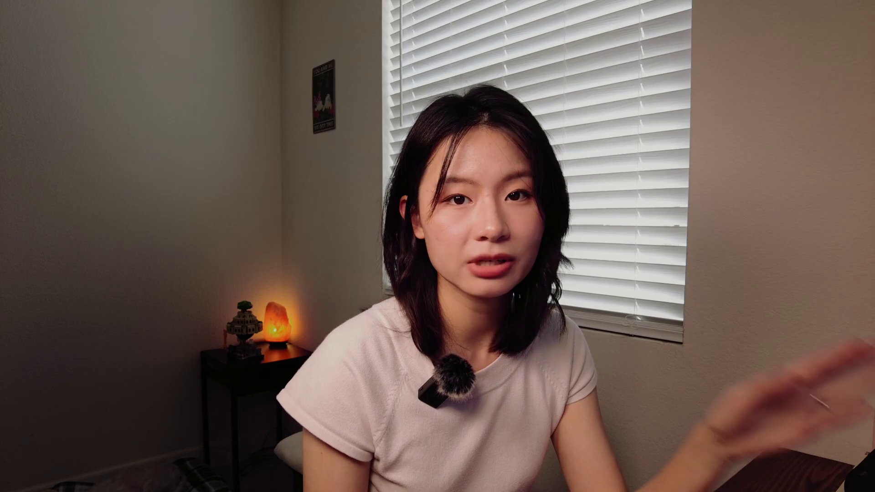